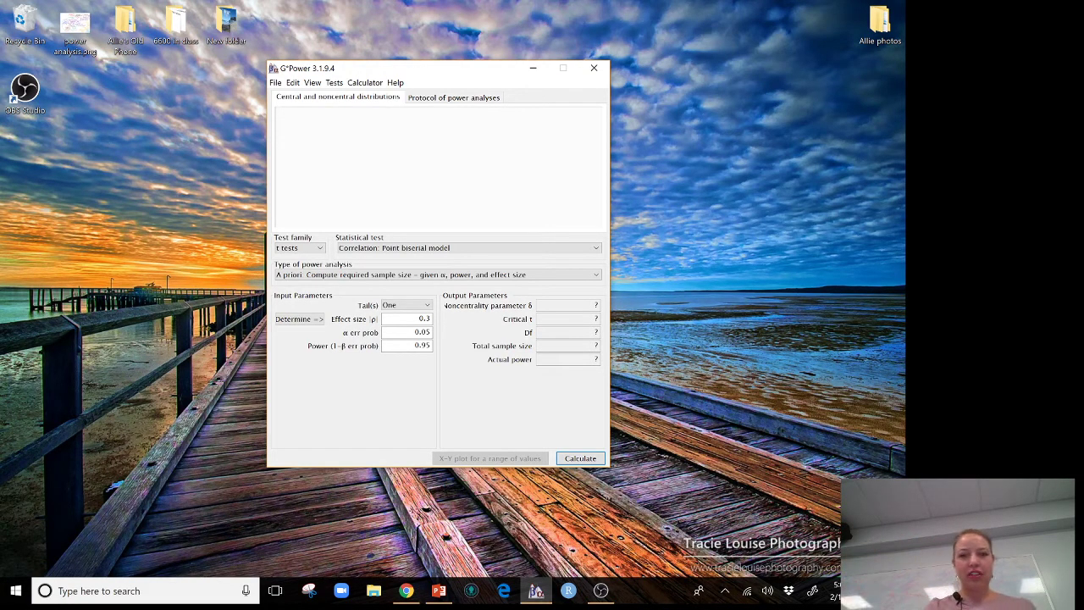
# Set the statistical test to Means: Difference between two independent means (two groups)
pyautogui.click(468, 247)
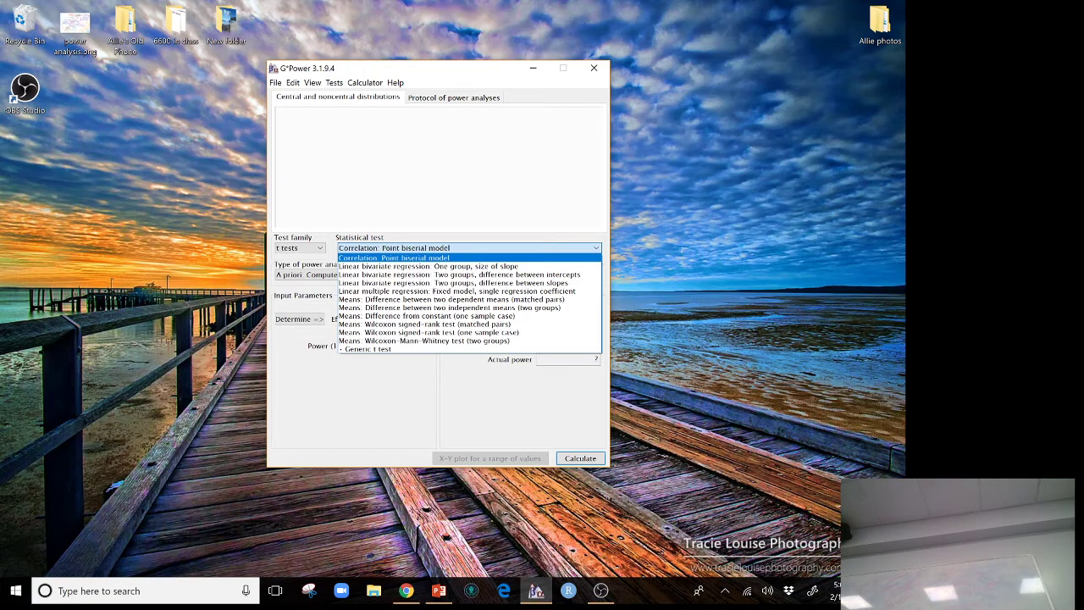
pyautogui.press('Down')
pyautogui.press('Down')
pyautogui.press('Down')
pyautogui.press('Down')
pyautogui.press('Down')
pyautogui.press('Down')
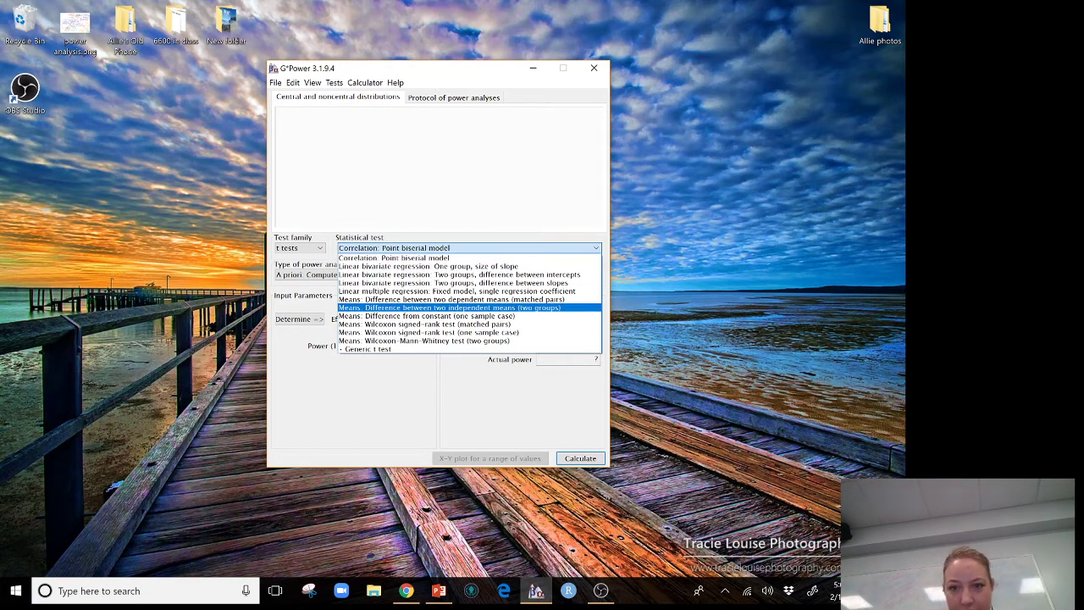
pyautogui.press('Return')
pyautogui.press('Tab')
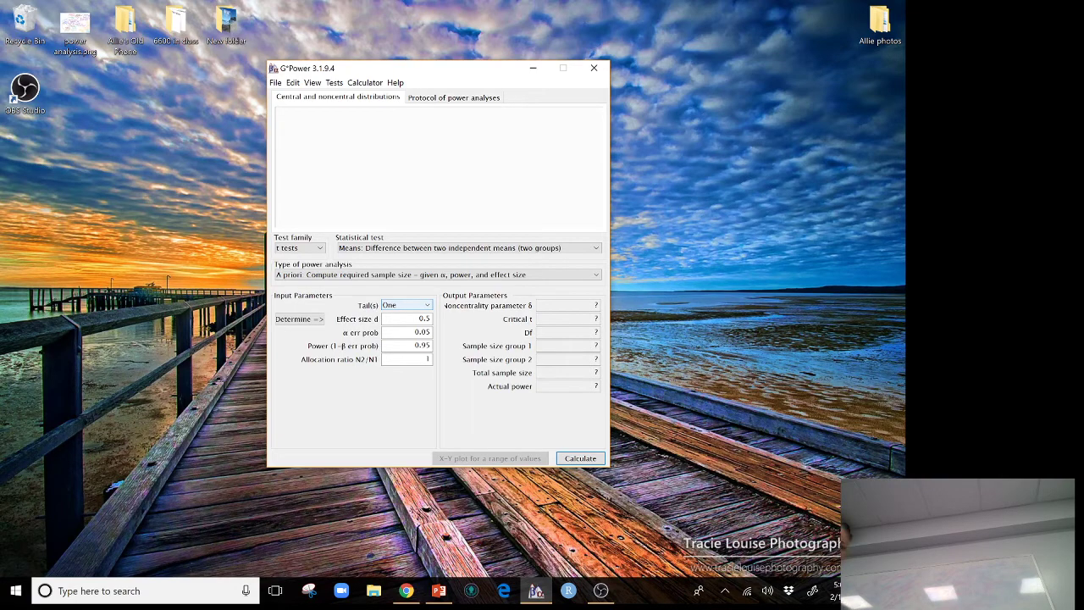
# Set the type of power analysis to Post hoc: Compute achieved power
pyautogui.click(436, 275)
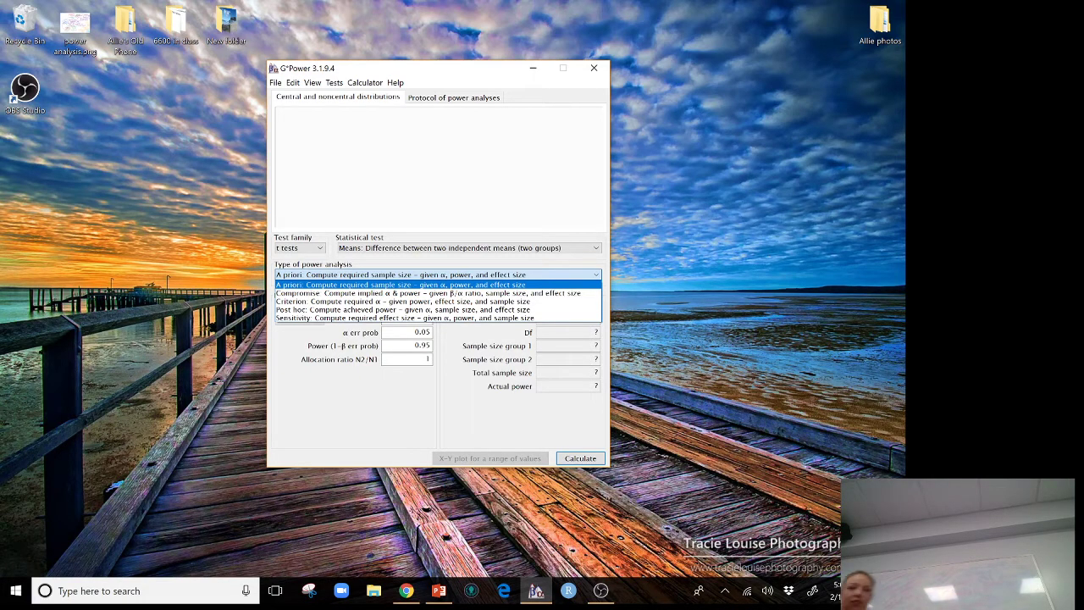
pyautogui.press('Down')
pyautogui.press('Down')
pyautogui.press('Down')
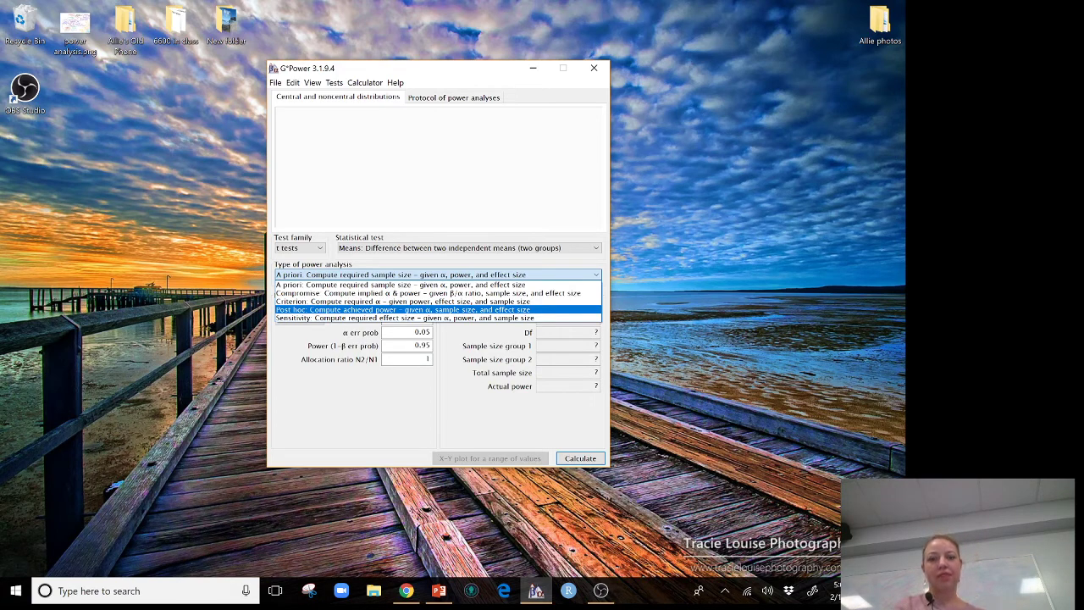
pyautogui.press('Return')
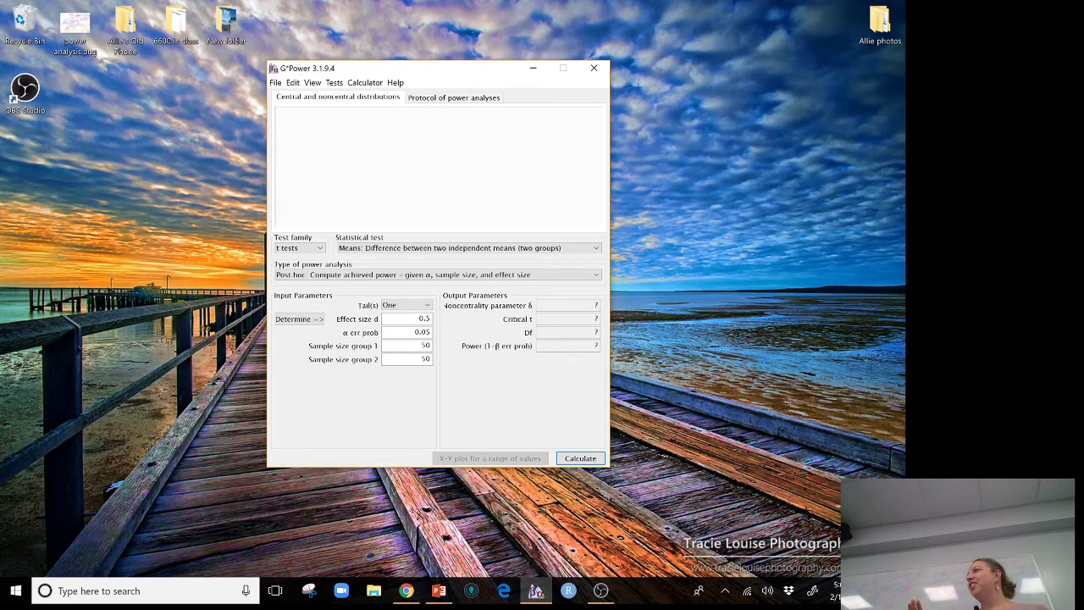
# Make the test two-tailed and set the effect size d to 1.3333
pyautogui.click(407, 305)
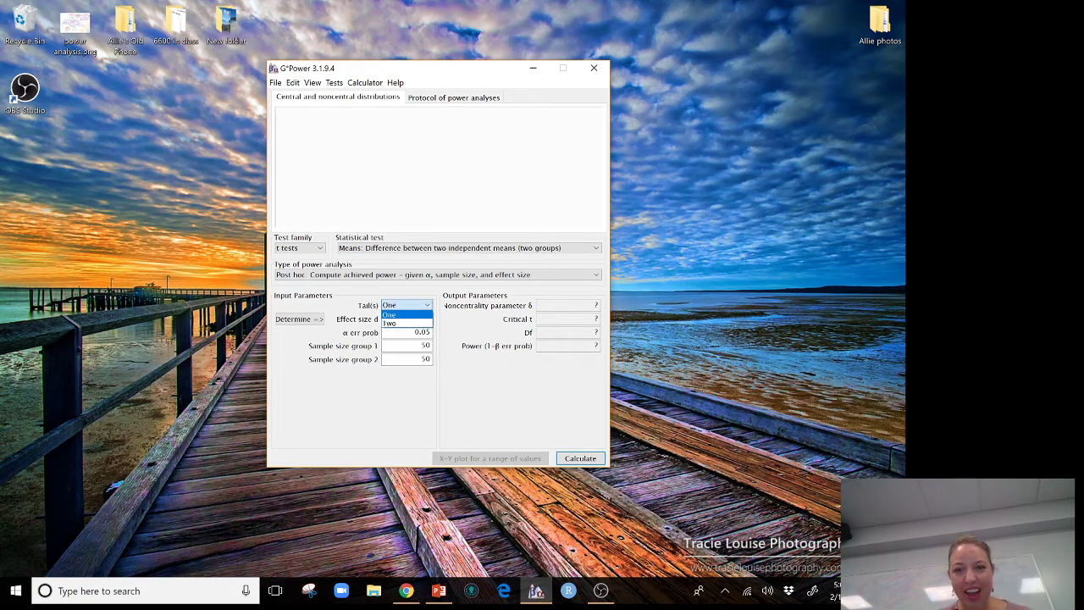
pyautogui.click(389, 323)
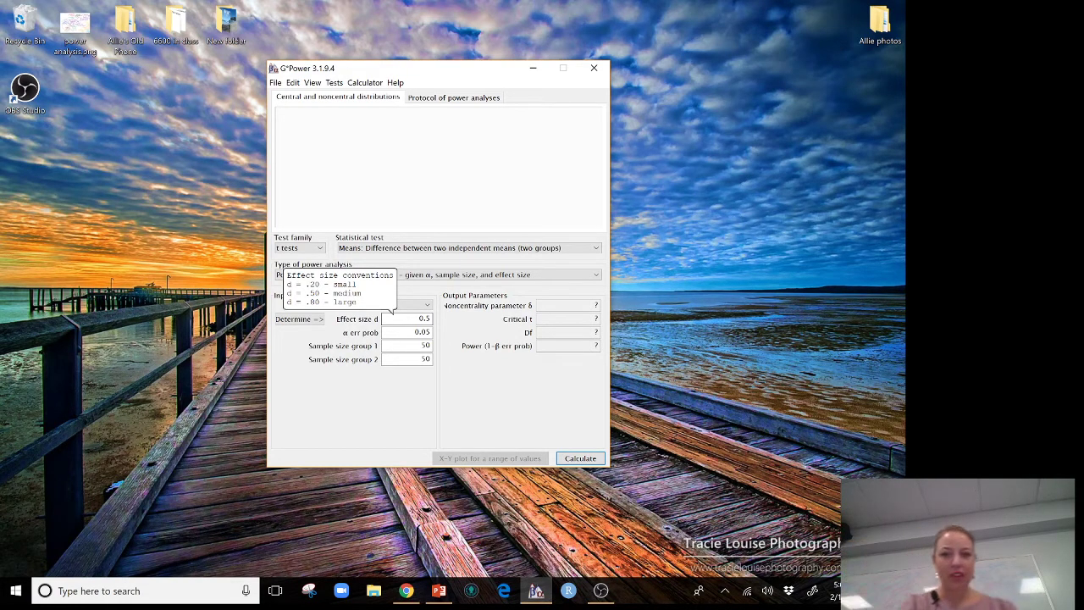
pyautogui.doubleClick(421, 319)
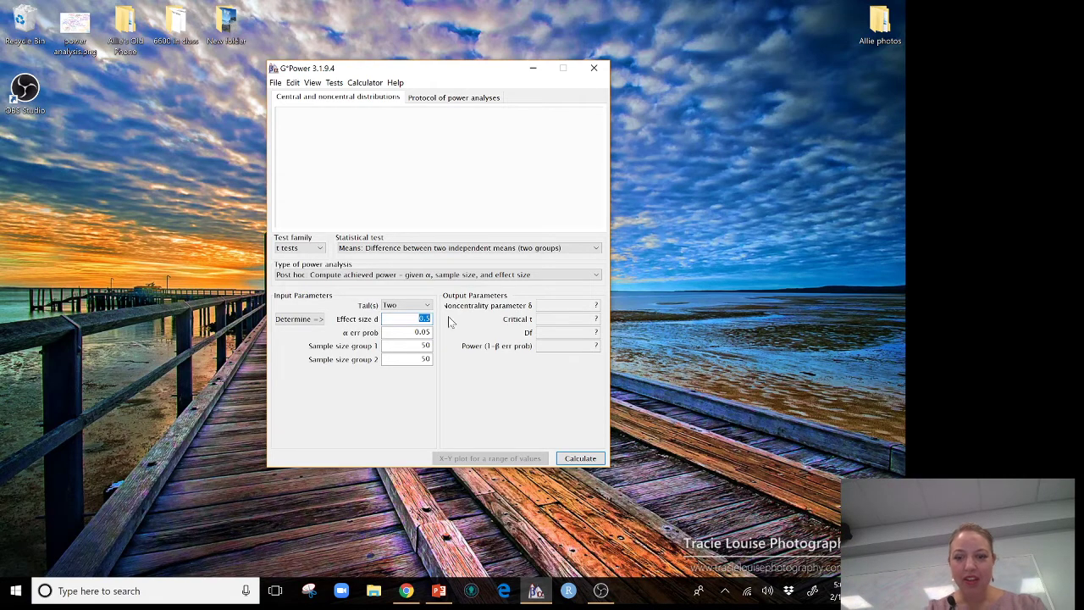
pyautogui.write('1.33')
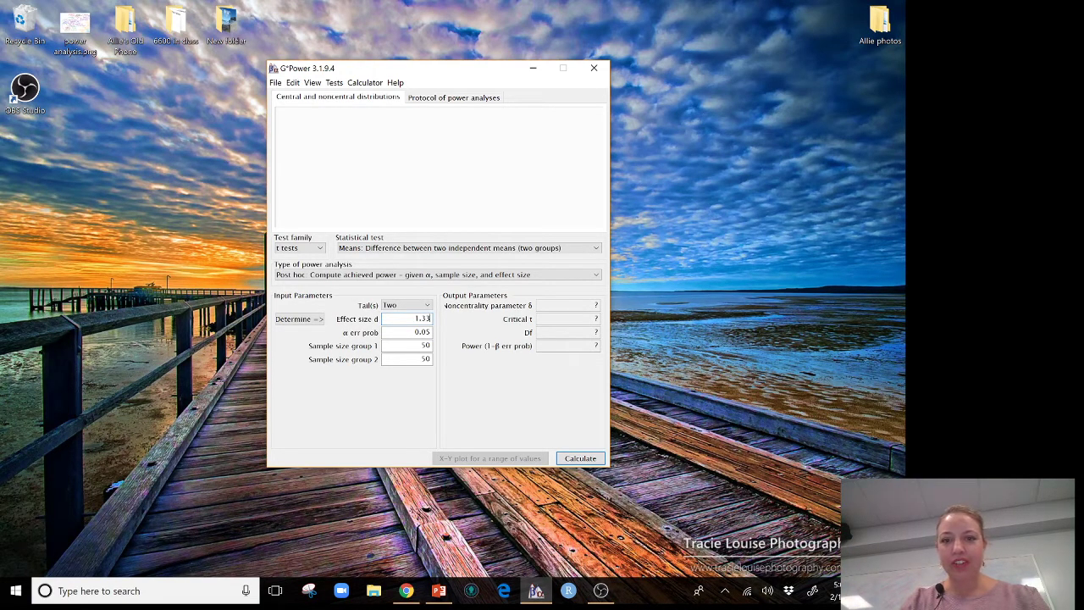
pyautogui.write('33')
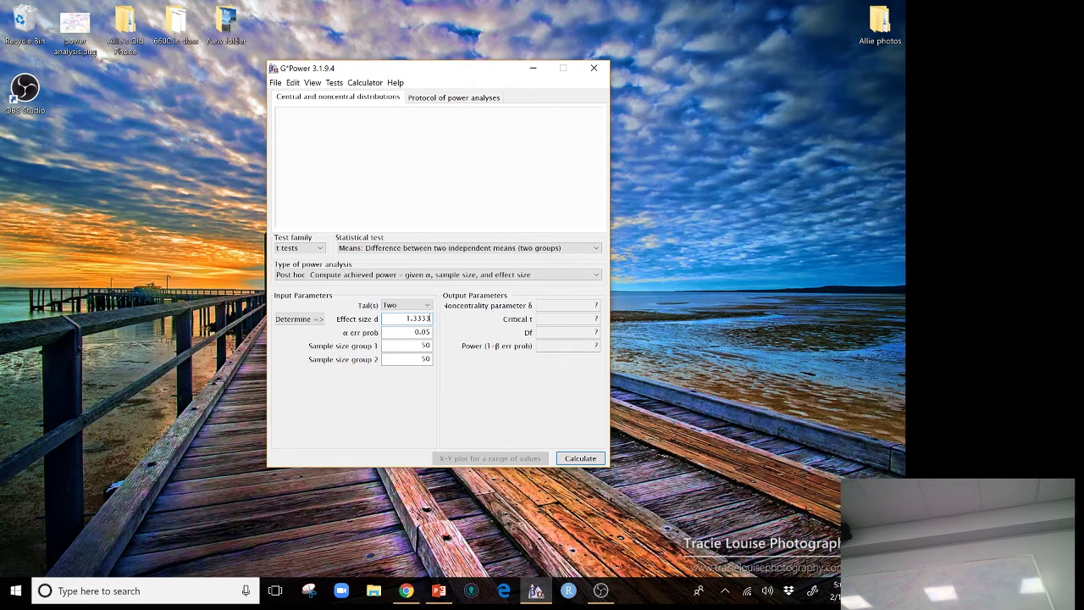
# Set the α error probability to 0.01
pyautogui.click(424, 331)
pyautogui.press('BackSpace')
pyautogui.write('1')
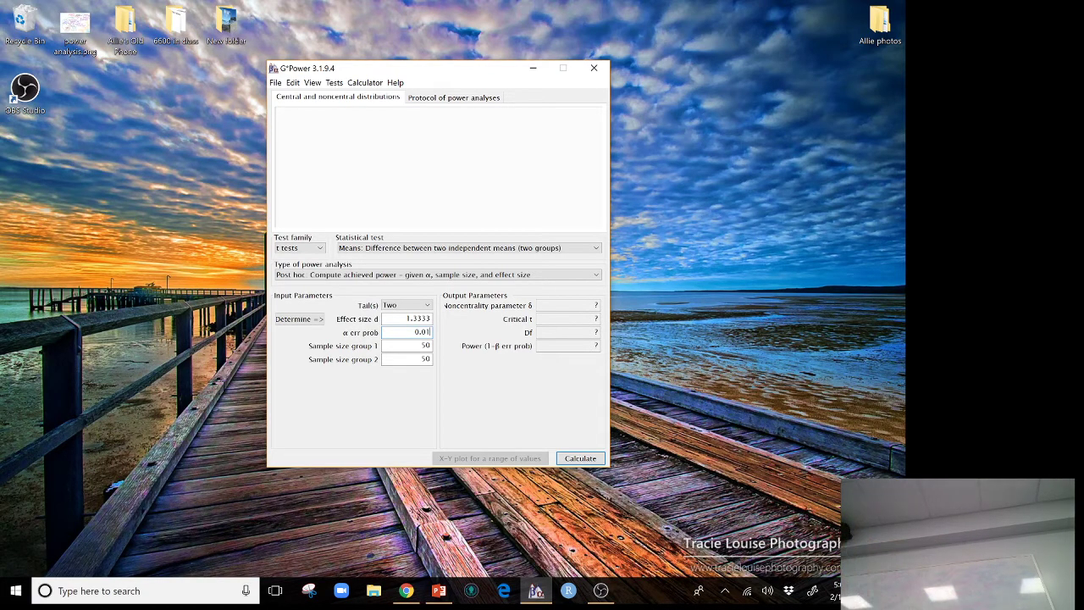
# Set the sample sizes of group 1 and group 2 to 15 each and calculate the achieved power
pyautogui.rightClick(423, 345)
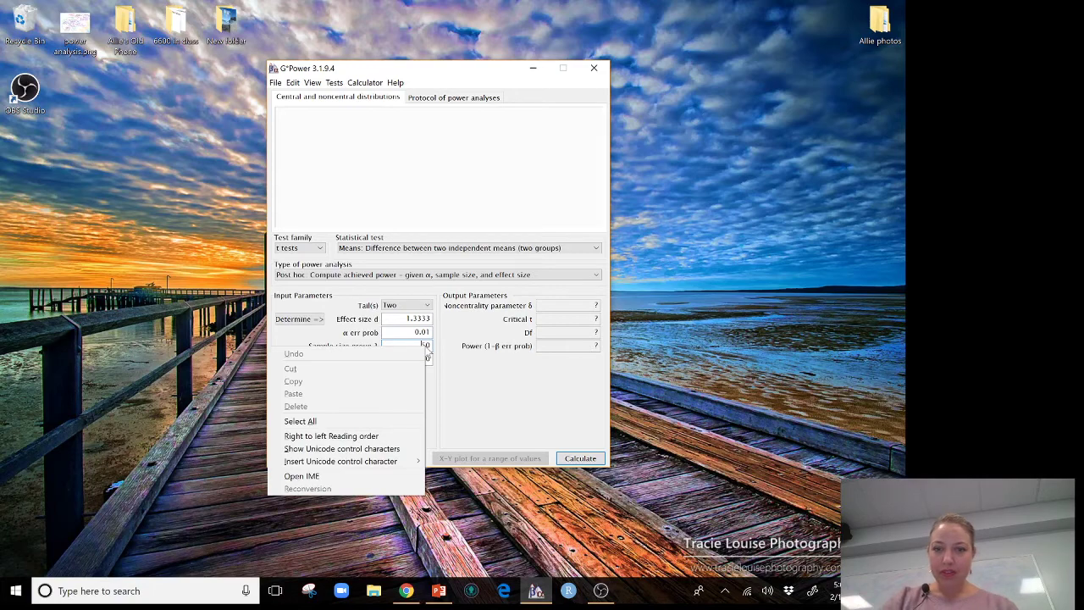
pyautogui.click(401, 343)
pyautogui.press('Delete')
pyautogui.write('15')
pyautogui.doubleClick(387, 359)
pyautogui.write('15')
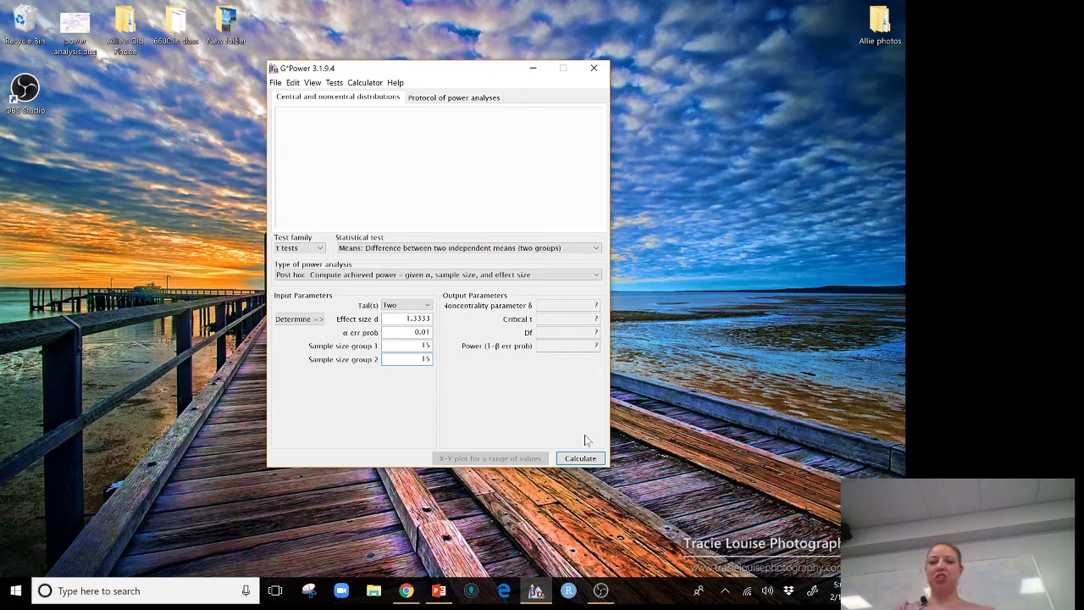
pyautogui.click(594, 459)
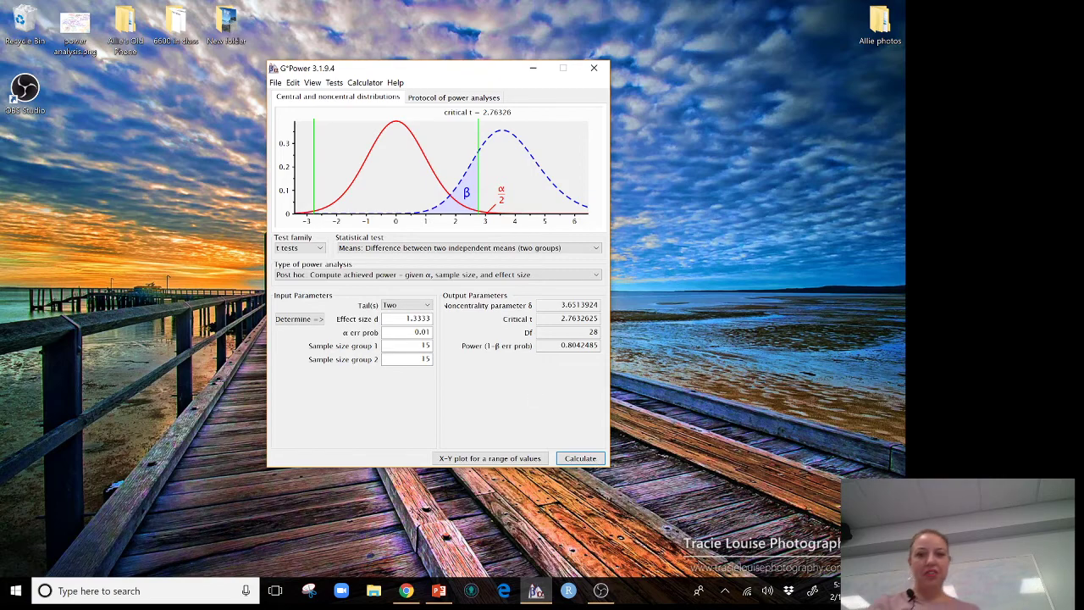
# Switch the power analysis type to A priori and calculate the required sample size
pyautogui.click(487, 274)
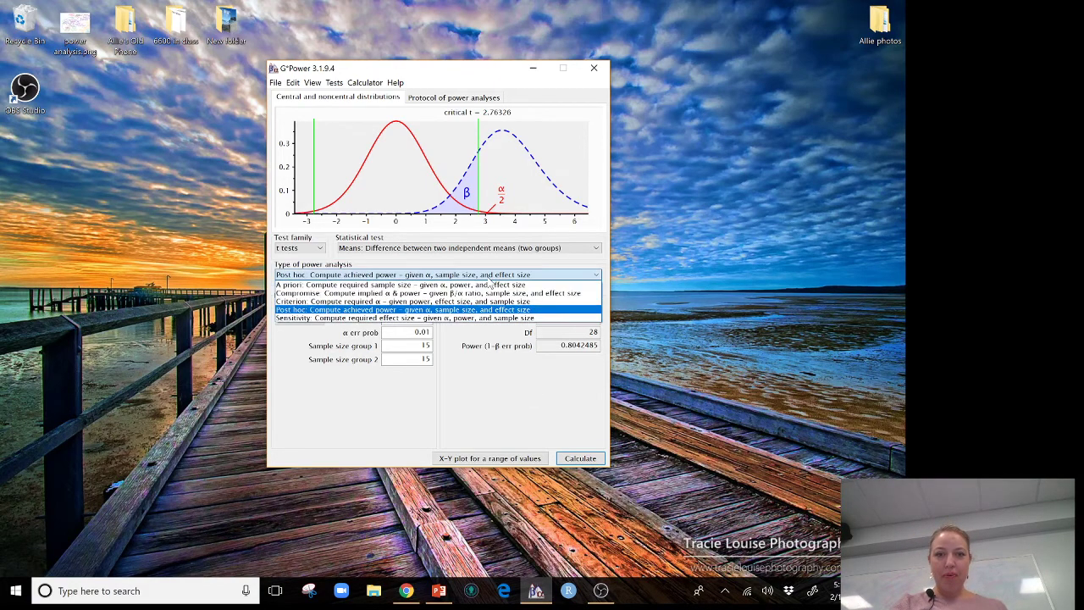
pyautogui.click(483, 285)
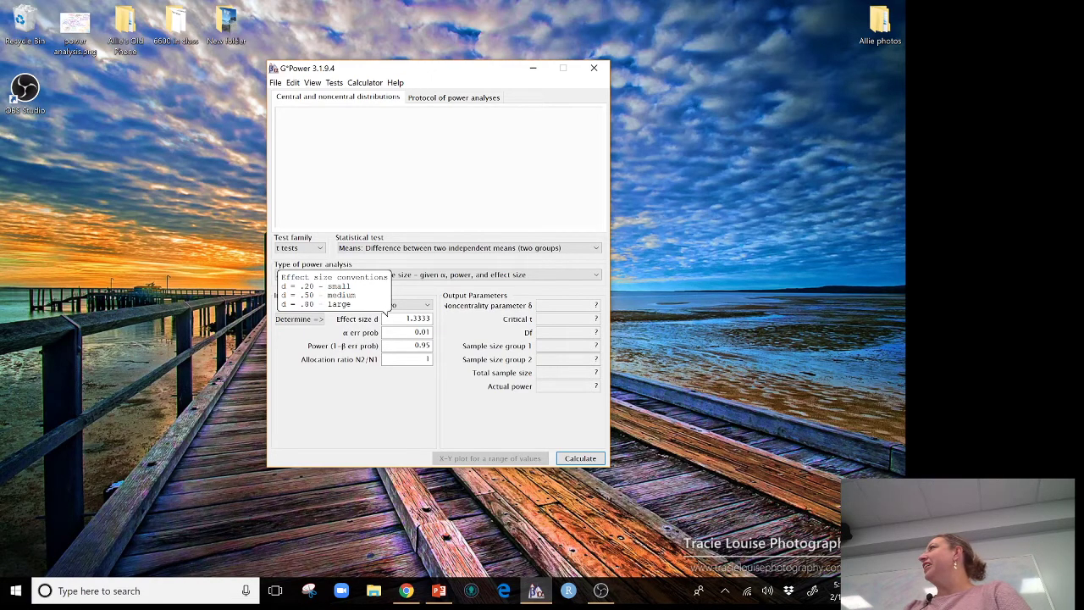
pyautogui.click(388, 332)
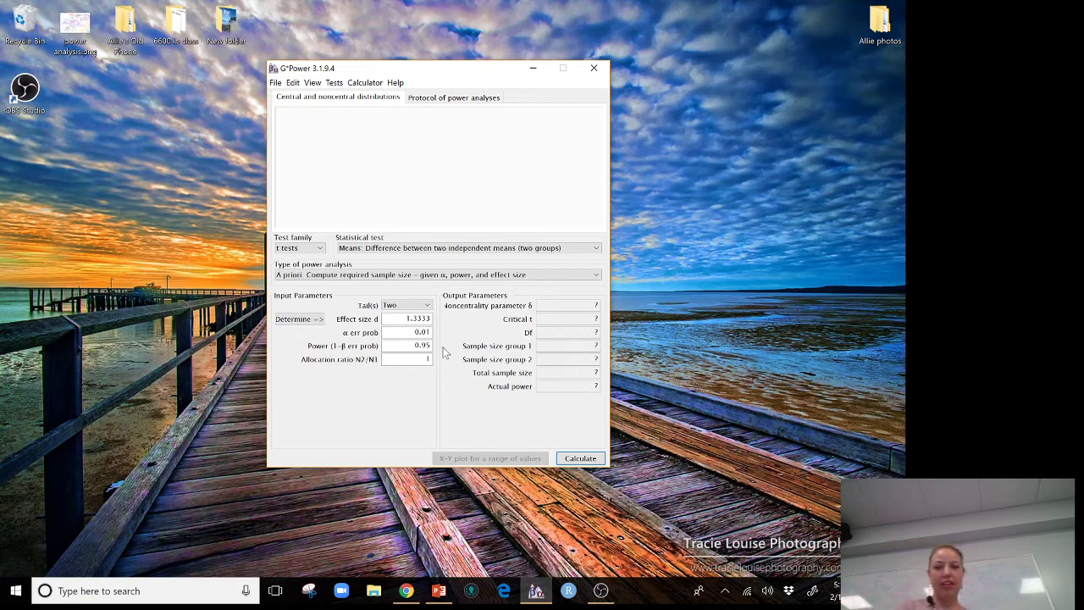
pyautogui.click(590, 458)
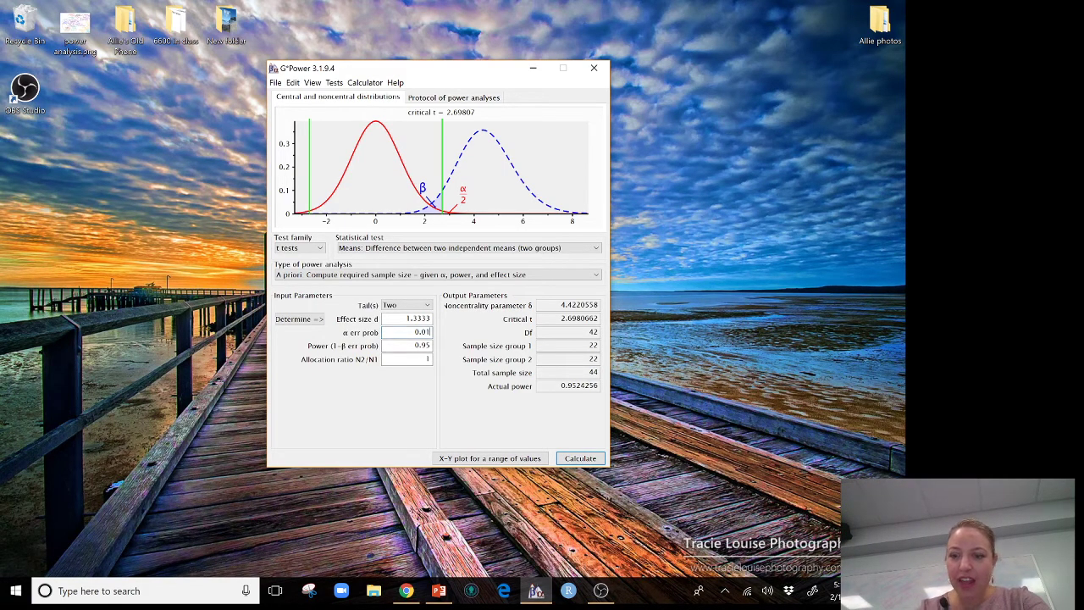
# Set the α error probability to 0.05 and the effect size d to .2
pyautogui.press('BackSpace')
pyautogui.write('5')
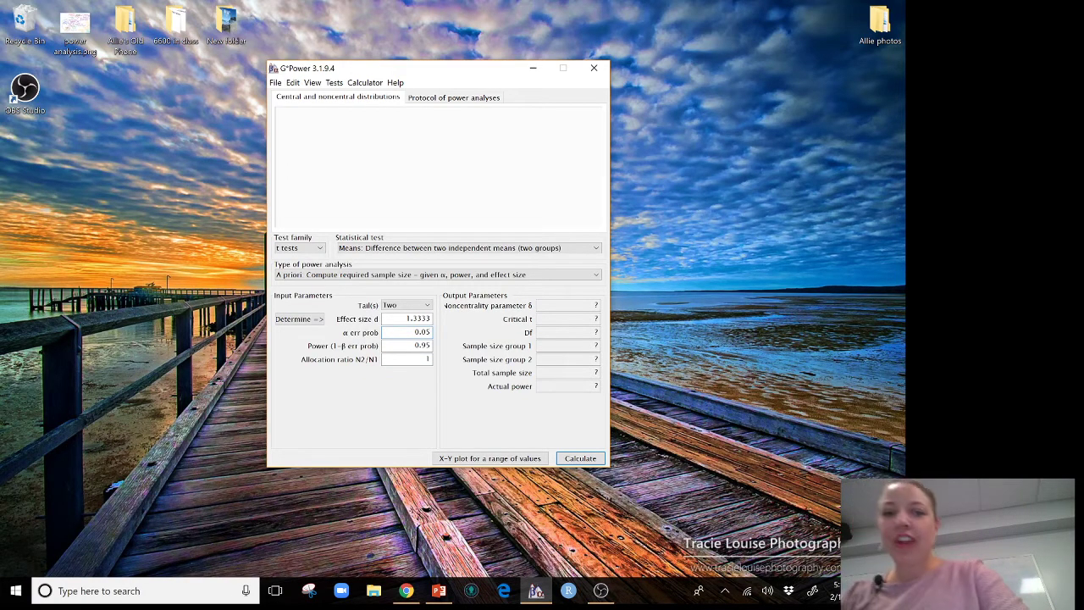
pyautogui.moveTo(406, 318); pyautogui.dragTo(429, 319)
pyautogui.press('BackSpace')
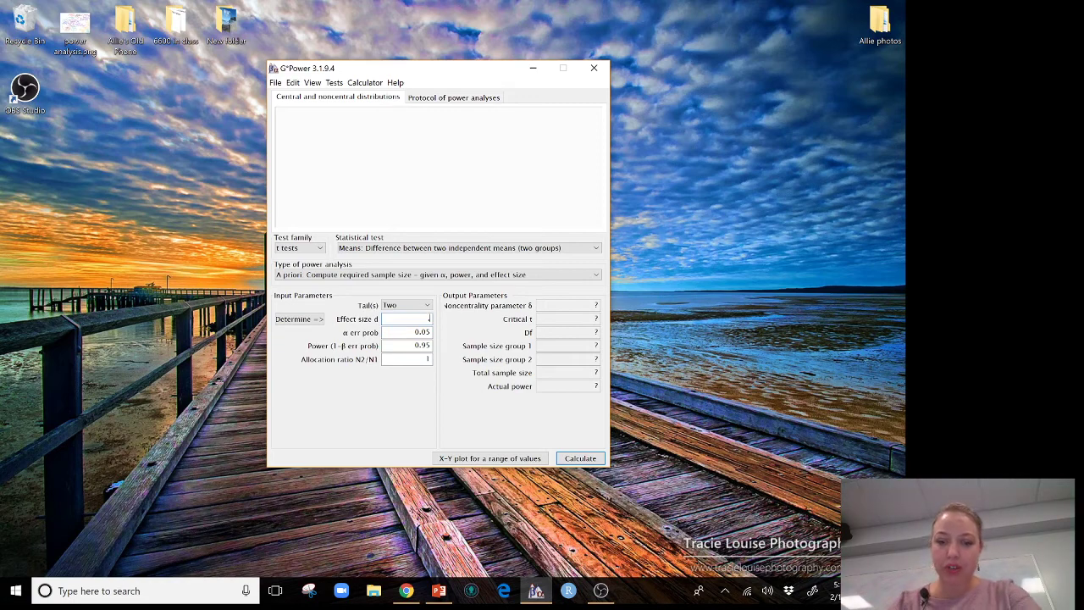
pyautogui.write('.2')
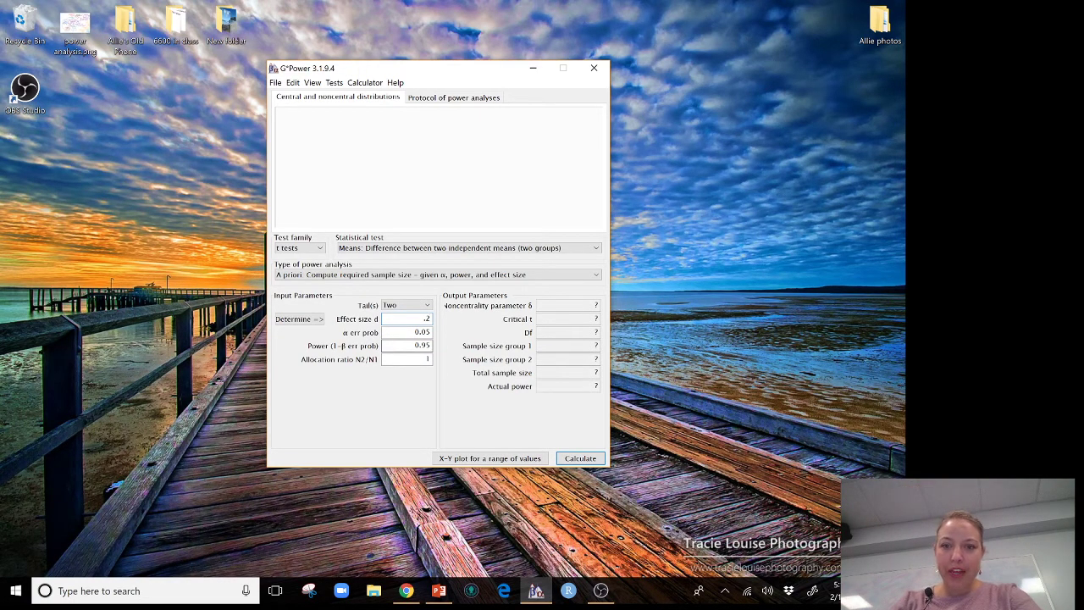
# Set the power (1-β err prob) to 0.80 and calculate the required sample size
pyautogui.moveTo(405, 346); pyautogui.dragTo(430, 346)
pyautogui.write('0.8')
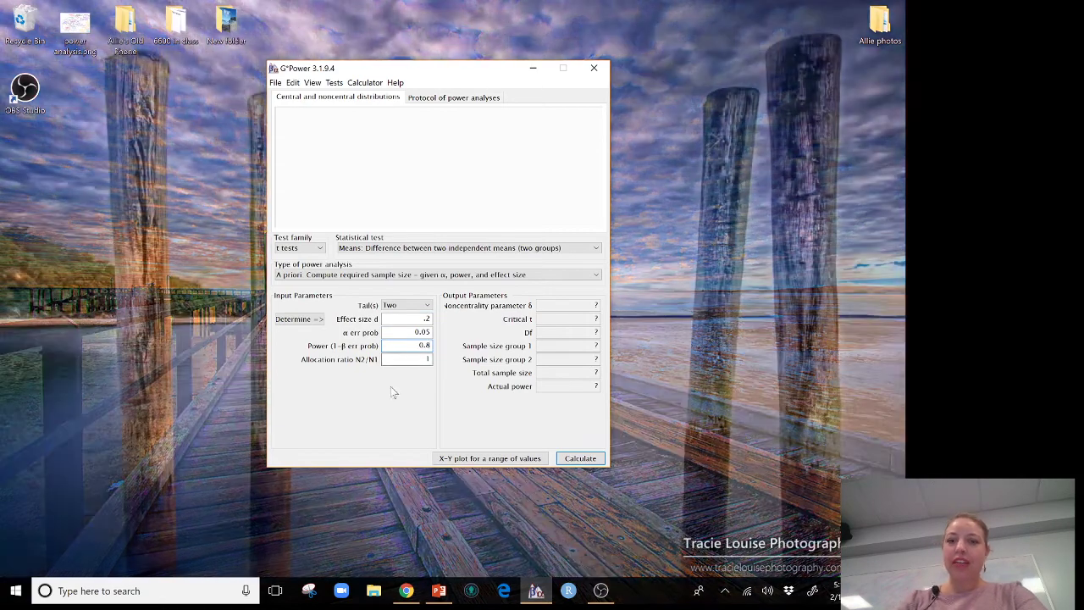
pyautogui.write('0')
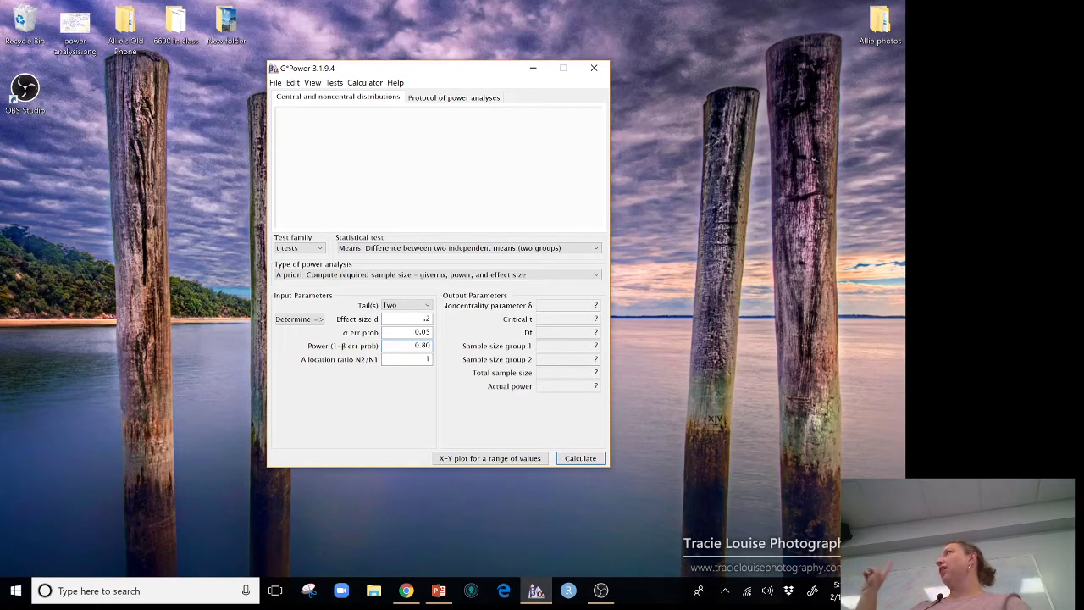
pyautogui.click(582, 464)
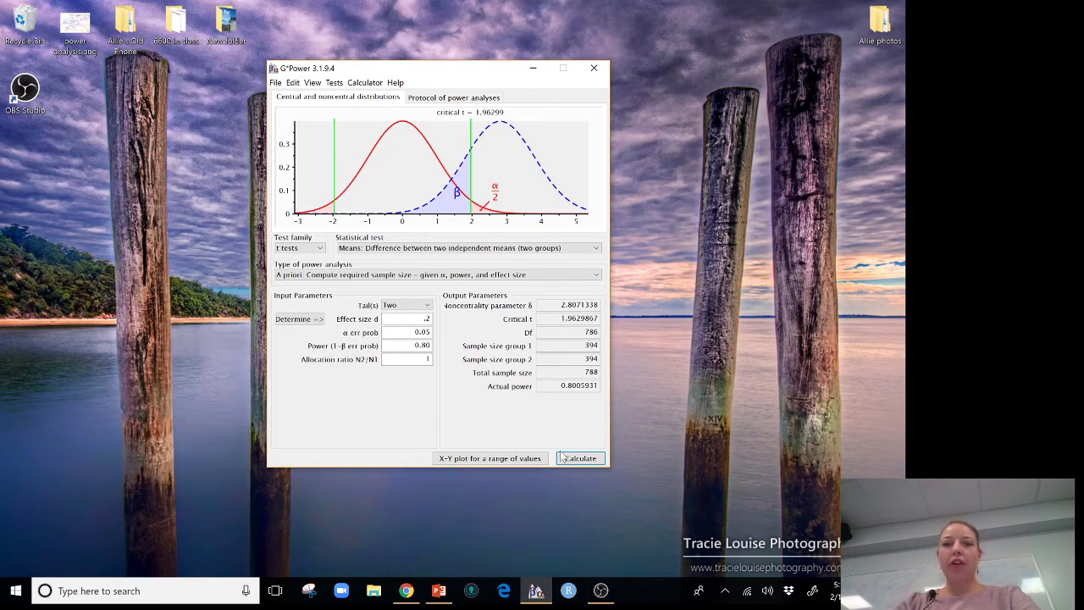
# Set the effect size d to .5 and recalculate the required sample size
pyautogui.moveTo(426, 317)
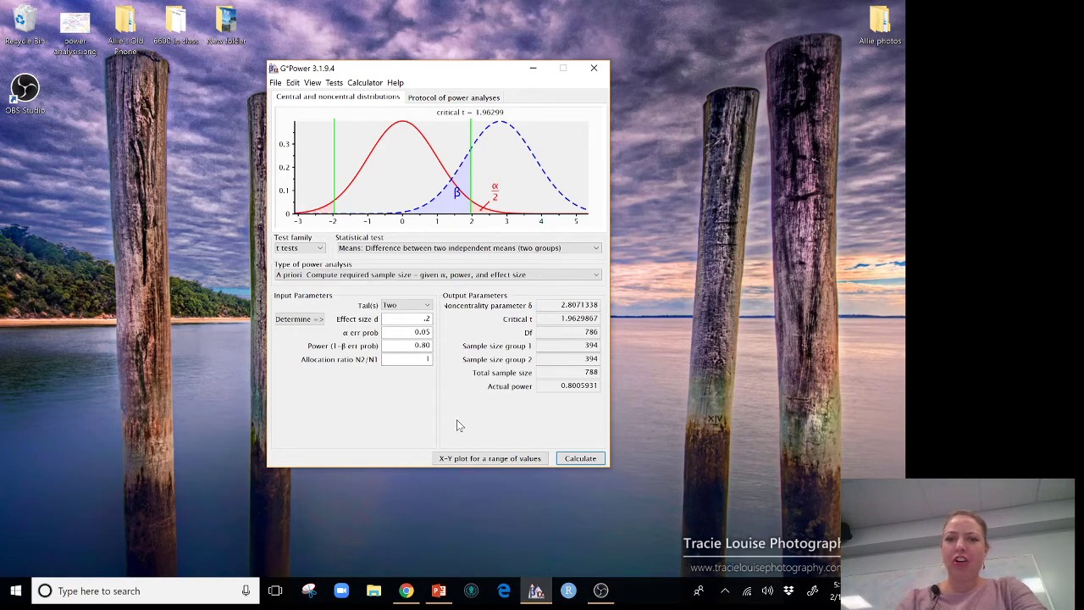
pyautogui.doubleClick(428, 318)
pyautogui.press('BackSpace')
pyautogui.write('.5')
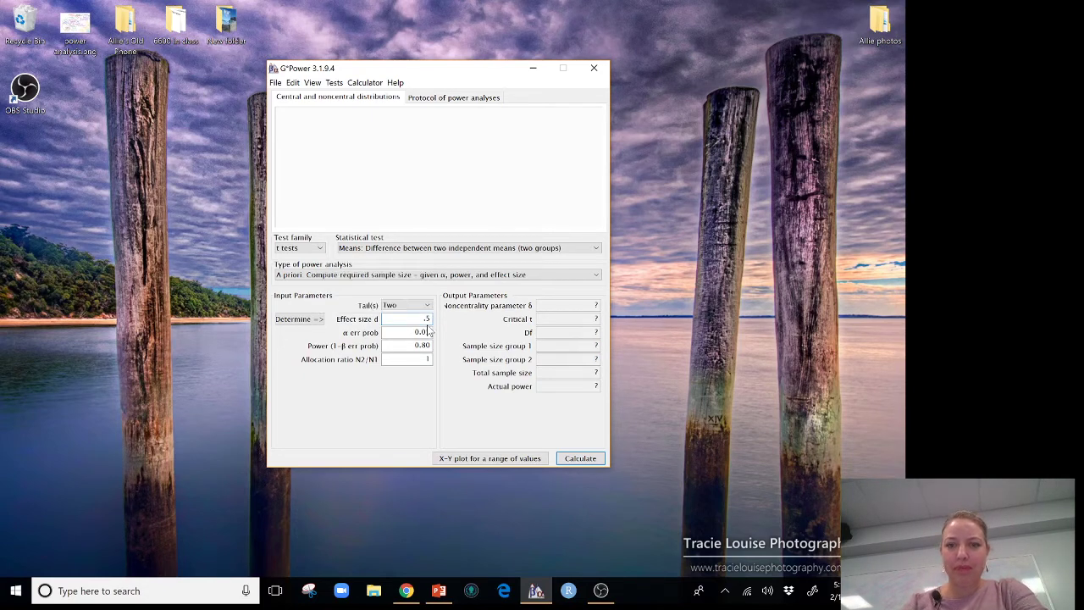
pyautogui.click(581, 458)
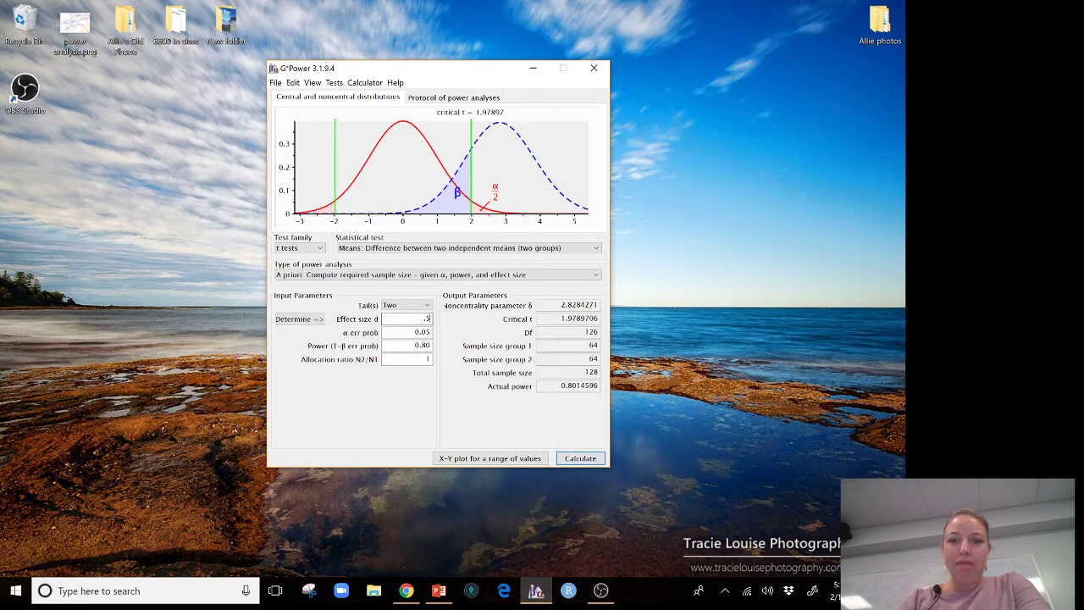
# Set the effect size d to .8 and recalculate the required sample size
pyautogui.click(427, 319)
pyautogui.press('BackSpace')
pyautogui.press('BackSpace')
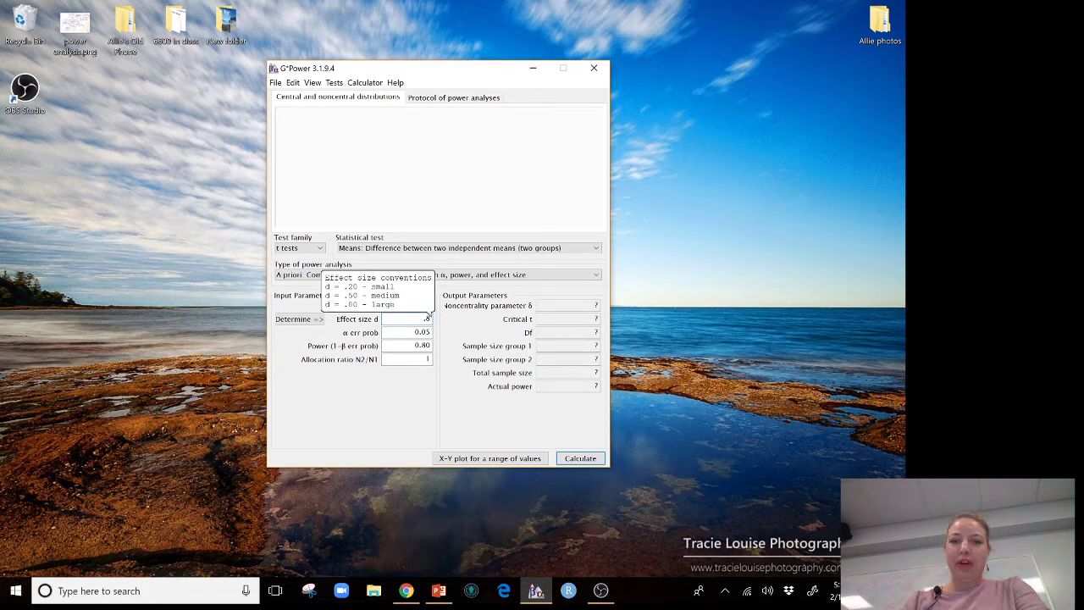
pyautogui.click(585, 461)
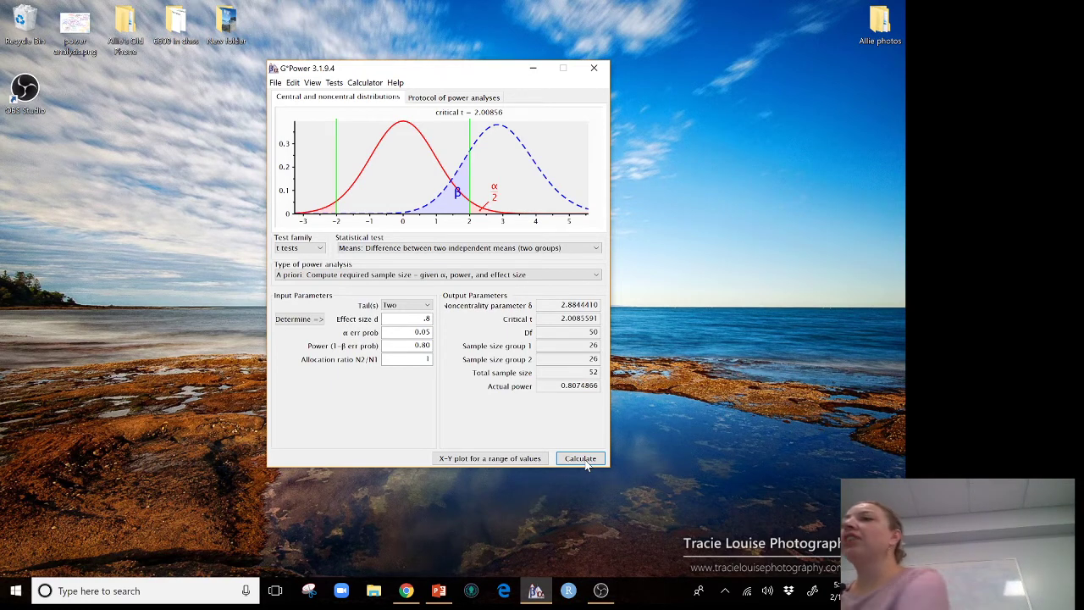
pyautogui.click(582, 460)
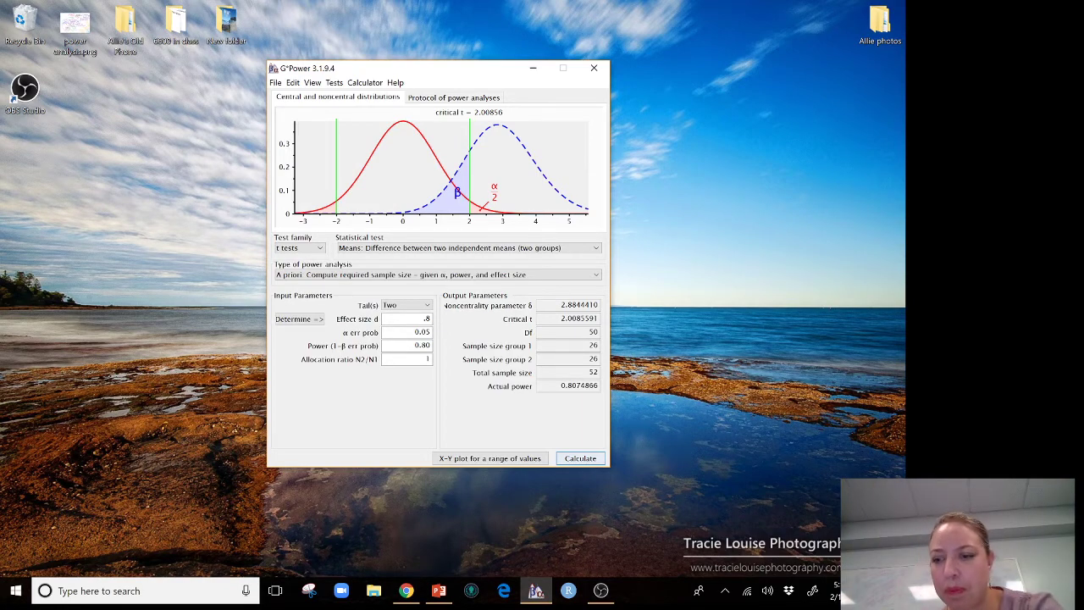
# Switch to the Windows Ink sketchpad and clear all the existing handwriting
pyautogui.click(813, 591)
pyautogui.click(786, 258)
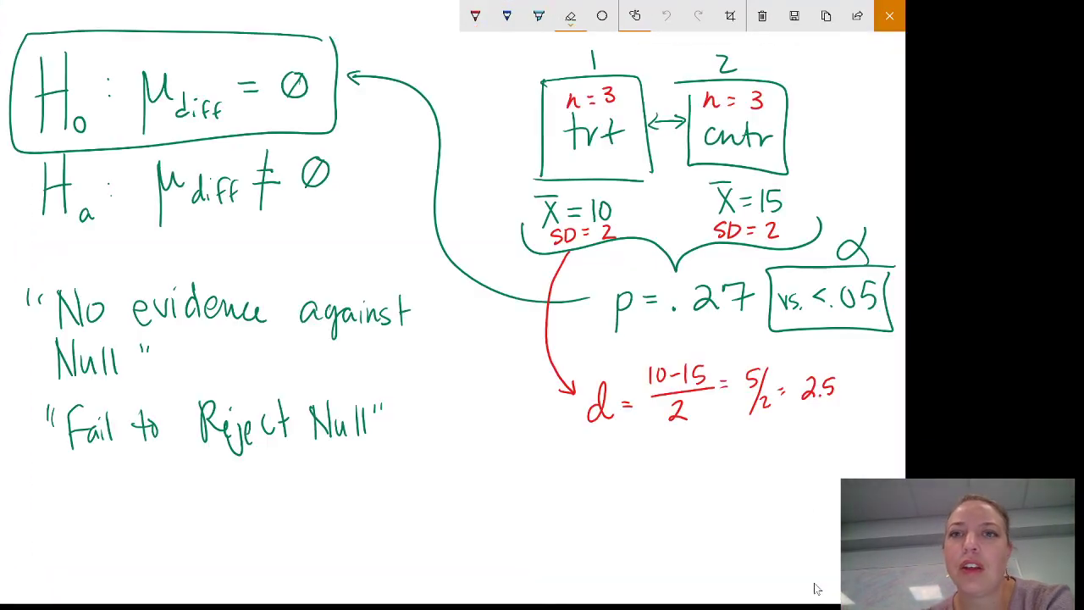
pyautogui.click(570, 16)
pyautogui.click(561, 150)
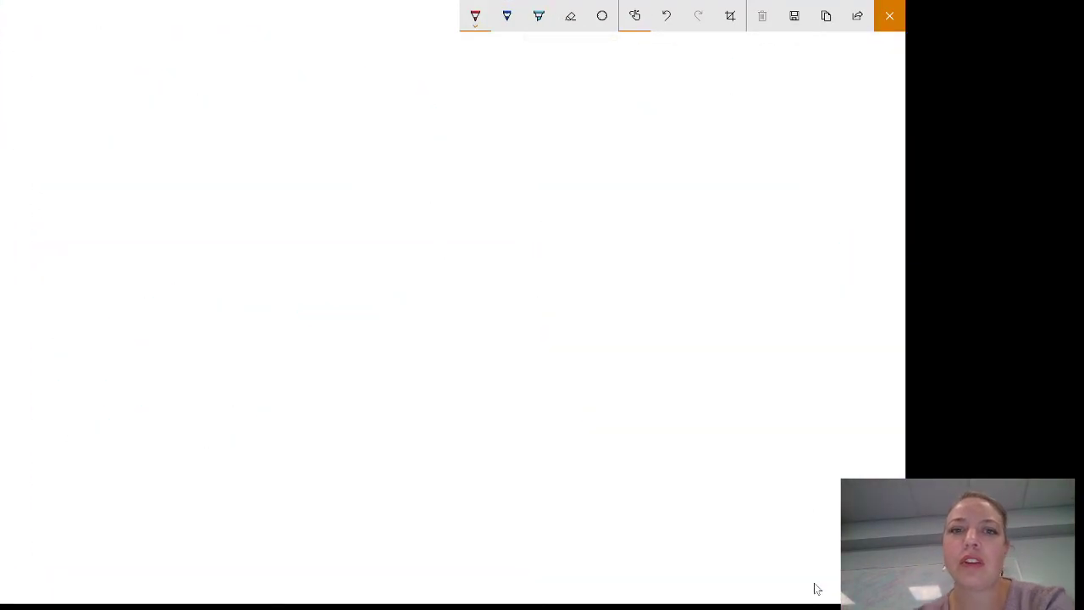
# Handwrite the start of the t formula in red: t = X̄1 − X̄2 above a fraction line
pyautogui.moveTo(124, 83)
pyautogui.mouseDown()
pyautogui.moveTo(115, 127)
pyautogui.moveTo(142, 135)
pyautogui.mouseUp()
pyautogui.moveTo(98, 107); pyautogui.dragTo(185, 103)
pyautogui.moveTo(166, 113); pyautogui.dragTo(187, 112)
pyautogui.moveTo(240, 66)
pyautogui.mouseDown()
pyautogui.moveTo(266, 103)
pyautogui.moveTo(246, 105)
pyautogui.mouseUp()
pyautogui.moveTo(231, 52); pyautogui.dragTo(272, 52)
pyautogui.moveTo(283, 102); pyautogui.dragTo(283, 112)
pyautogui.moveTo(298, 82); pyautogui.dragTo(346, 90)
pyautogui.moveTo(347, 64); pyautogui.dragTo(335, 90)
pyautogui.moveTo(316, 46); pyautogui.dragTo(342, 42)
pyautogui.moveTo(361, 78); pyautogui.dragTo(379, 88)
pyautogui.moveTo(247, 115); pyautogui.dragTo(405, 111)
pyautogui.moveTo(296, 136)
pyautogui.mouseDown()
pyautogui.moveTo(282, 157)
pyautogui.moveTo(303, 161)
pyautogui.mouseUp()
pyautogui.moveTo(303, 134); pyautogui.dragTo(304, 161)
pyautogui.moveTo(359, 132); pyautogui.dragTo(275, 214)
pyautogui.moveTo(336, 185)
pyautogui.mouseDown()
pyautogui.moveTo(332, 215)
pyautogui.moveTo(395, 164)
pyautogui.mouseUp()
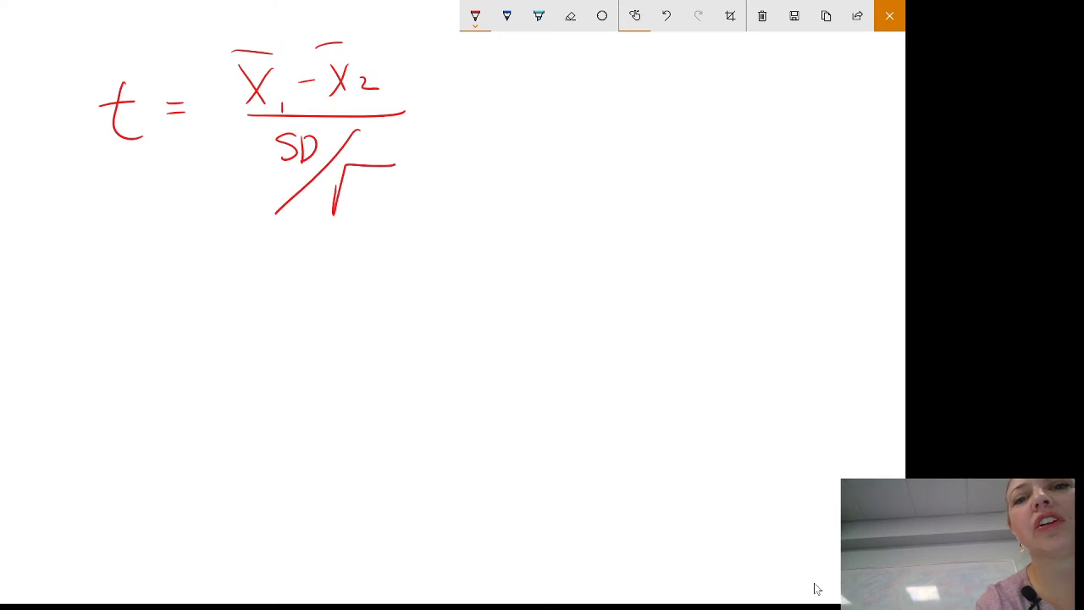
pyautogui.hotkey('ctrl', 'z')
pyautogui.hotkey('ctrl', 'z')
pyautogui.hotkey('ctrl', 'z')
pyautogui.hotkey('ctrl', 'z')
pyautogui.hotkey('ctrl', 'z')
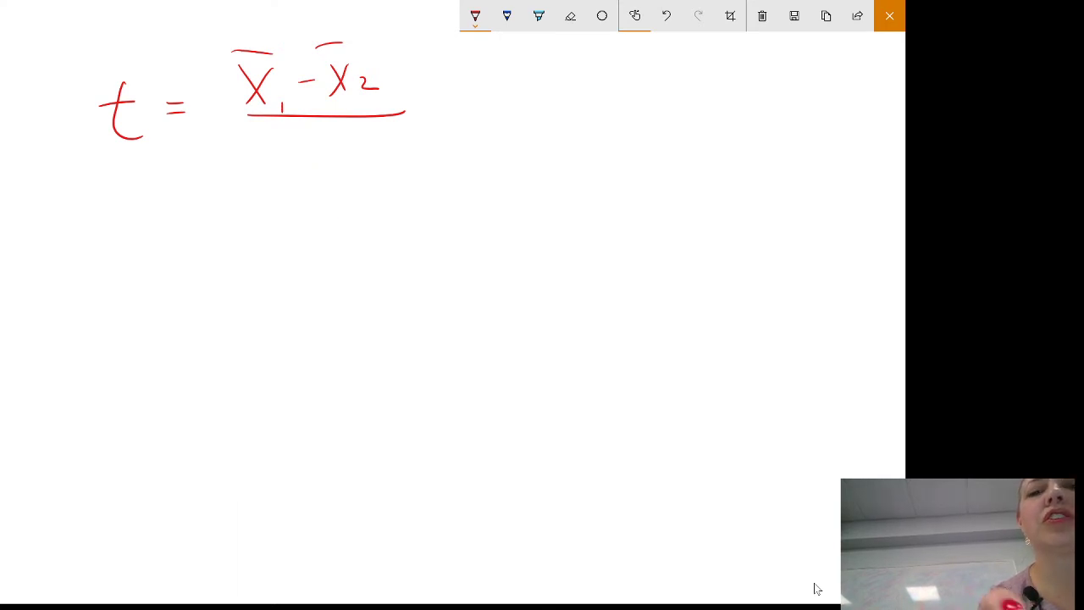
# Write SE as the denominator beneath the fraction line
pyautogui.moveTo(373, 287); pyautogui.dragTo(392, 297)
pyautogui.moveTo(325, 137)
pyautogui.mouseDown()
pyautogui.moveTo(298, 166)
pyautogui.moveTo(335, 170)
pyautogui.moveTo(351, 155)
pyautogui.mouseUp()
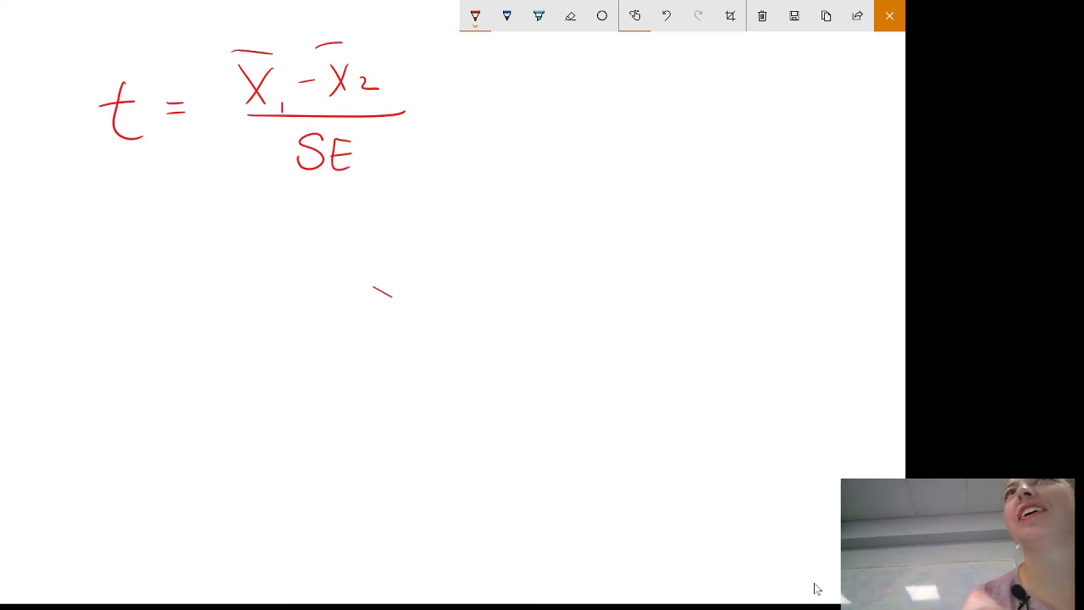
# Write s1, s2, n1 and n2 below the formula with an arrow pointing to SE, and circle the four terms
pyautogui.moveTo(193, 271)
pyautogui.mouseDown()
pyautogui.moveTo(305, 181)
pyautogui.moveTo(303, 200)
pyautogui.mouseUp()
pyautogui.moveTo(111, 270)
pyautogui.mouseDown()
pyautogui.moveTo(88, 272)
pyautogui.moveTo(84, 291)
pyautogui.mouseUp()
pyautogui.moveTo(114, 293); pyautogui.dragTo(115, 303)
pyautogui.moveTo(171, 271)
pyautogui.mouseDown()
pyautogui.moveTo(154, 292)
pyautogui.moveTo(190, 301)
pyautogui.mouseUp()
pyautogui.moveTo(83, 320); pyautogui.dragTo(111, 349)
pyautogui.moveTo(158, 329)
pyautogui.mouseDown()
pyautogui.moveTo(159, 346)
pyautogui.moveTo(175, 346)
pyautogui.mouseUp()
pyautogui.moveTo(188, 336); pyautogui.dragTo(189, 347)
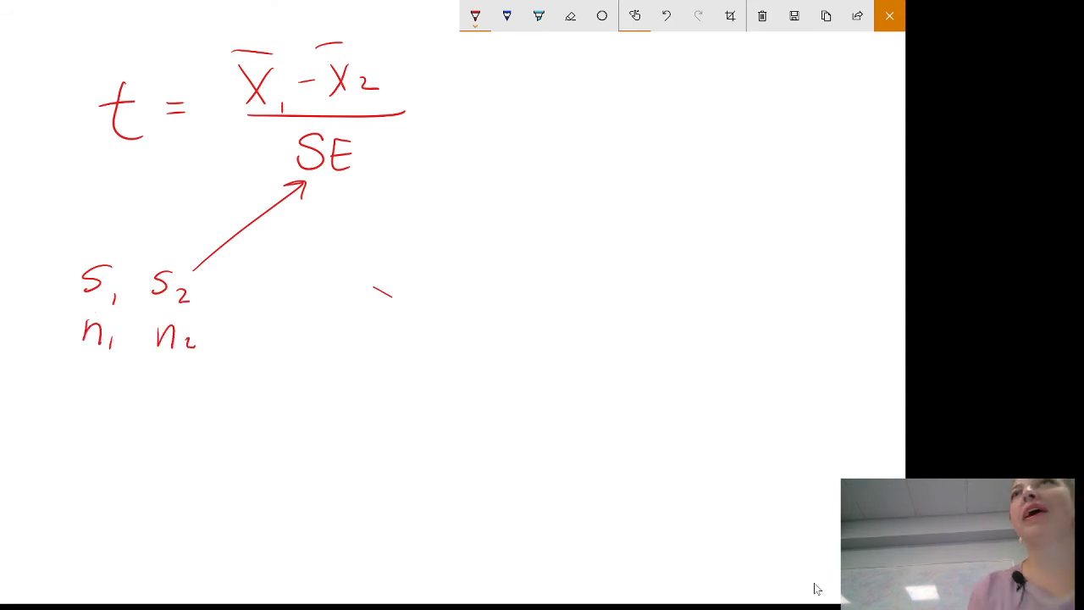
pyautogui.hotkey('ctrl', 'z')
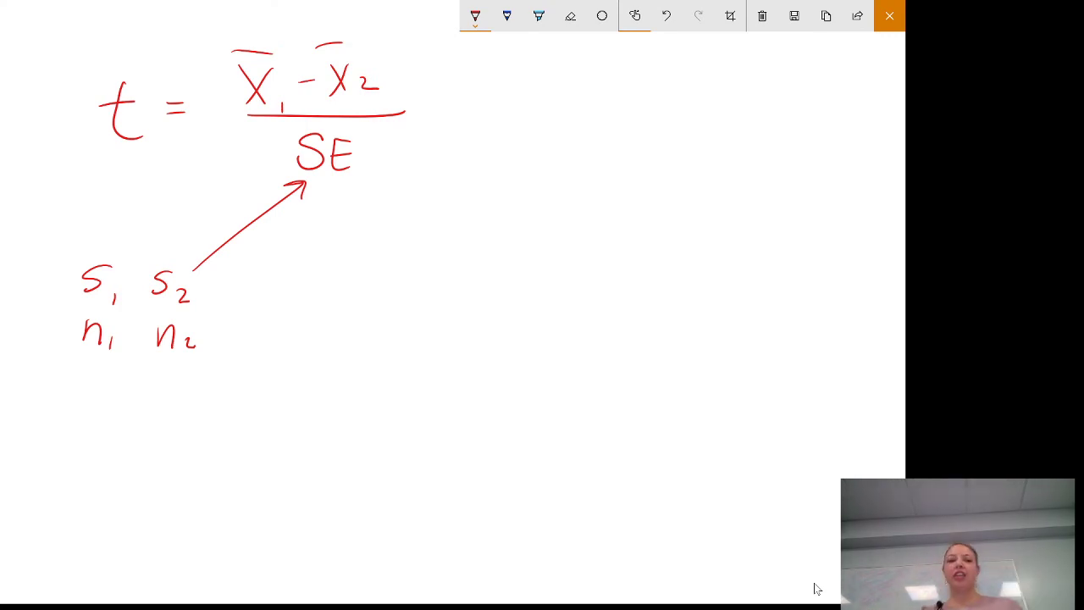
pyautogui.moveTo(178, 244)
pyautogui.mouseDown()
pyautogui.moveTo(195, 339)
pyautogui.moveTo(123, 238)
pyautogui.mouseUp()
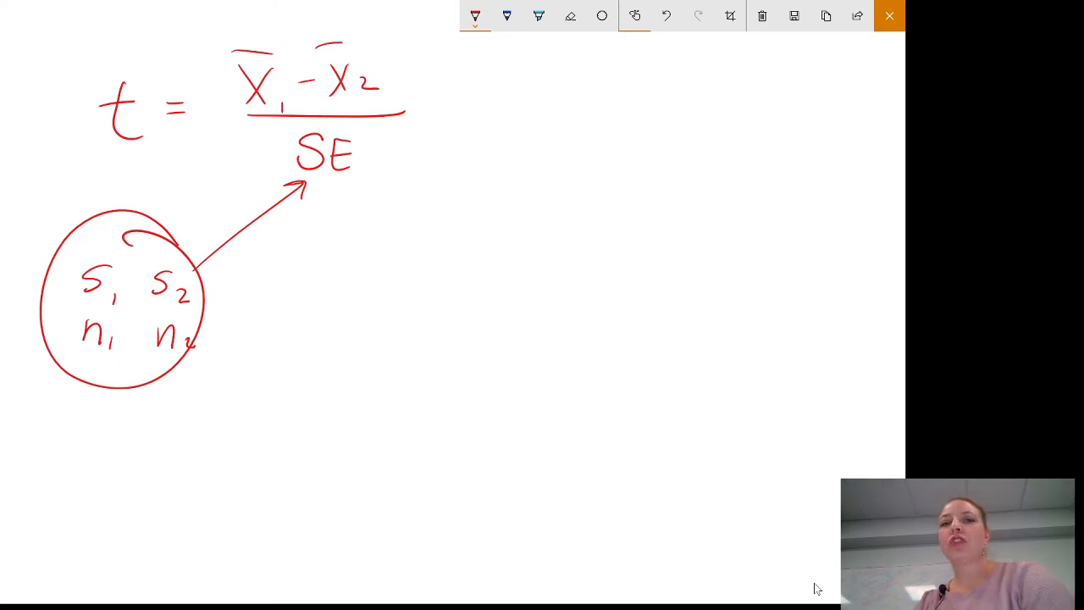
# Write = -23 after the t formula and draw a bracket joining X̄1 and X̄2 above the numerator
pyautogui.moveTo(432, 108); pyautogui.dragTo(452, 105)
pyautogui.moveTo(432, 116); pyautogui.dragTo(500, 105)
pyautogui.moveTo(527, 95); pyautogui.dragTo(545, 124)
pyautogui.moveTo(561, 93)
pyautogui.mouseDown()
pyautogui.moveTo(573, 107)
pyautogui.moveTo(563, 124)
pyautogui.mouseUp()
pyautogui.moveTo(252, 19)
pyautogui.mouseDown()
pyautogui.moveTo(252, 36)
pyautogui.moveTo(320, 10)
pyautogui.moveTo(320, 33)
pyautogui.mouseUp()
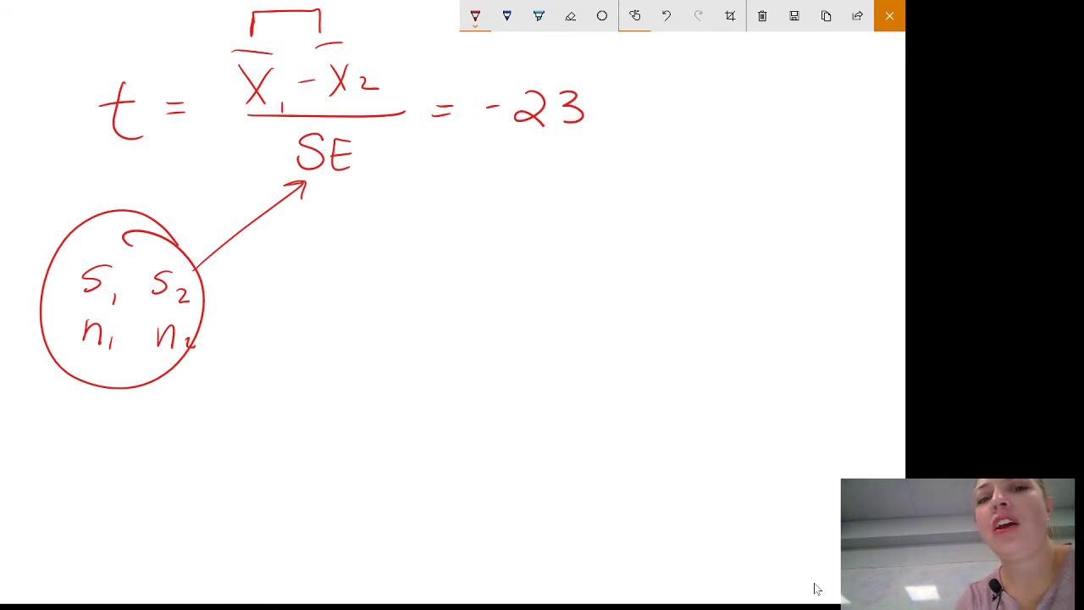